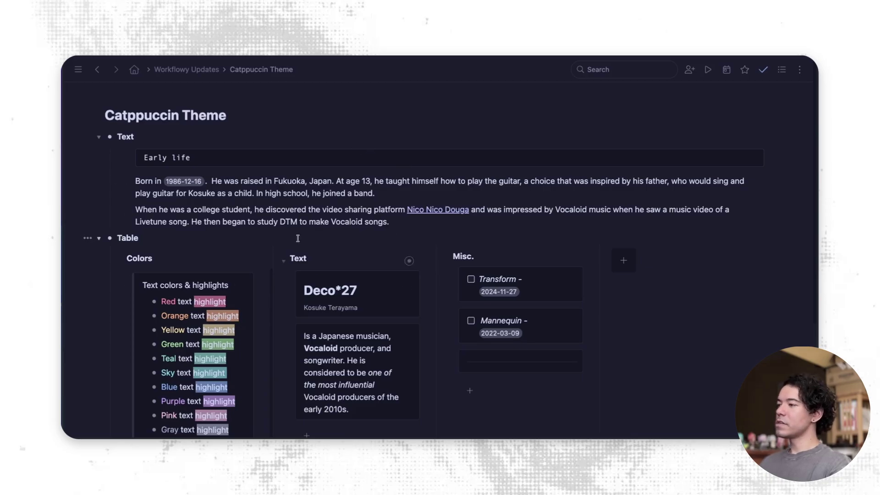
Step: Toggle the sidebar on and off, then put the cursor at the end of the Firefox Clipper keyboard shortcut line
{"action": "scroll", "coordinate": [204, 315], "scroll_direction": "down", "scroll_amount": 1}
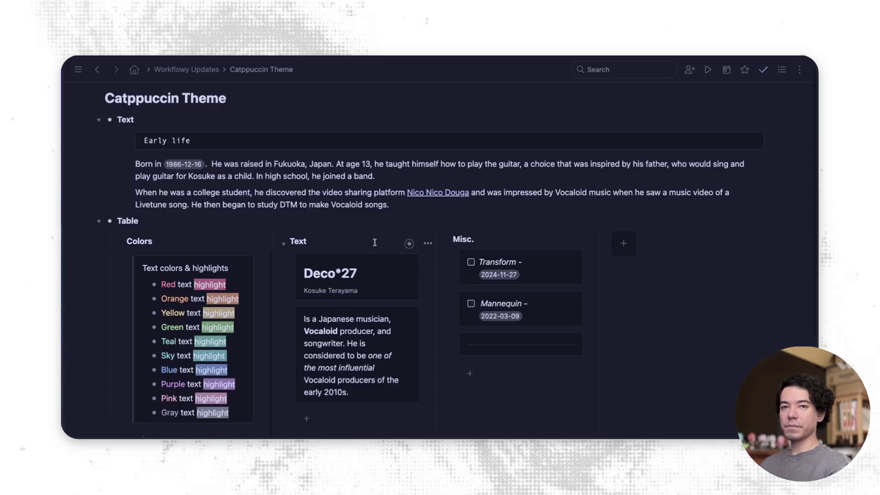
{"action": "scroll", "coordinate": [374, 243], "scroll_direction": "up", "scroll_amount": 1}
{"action": "left_click", "coordinate": [78, 71]}
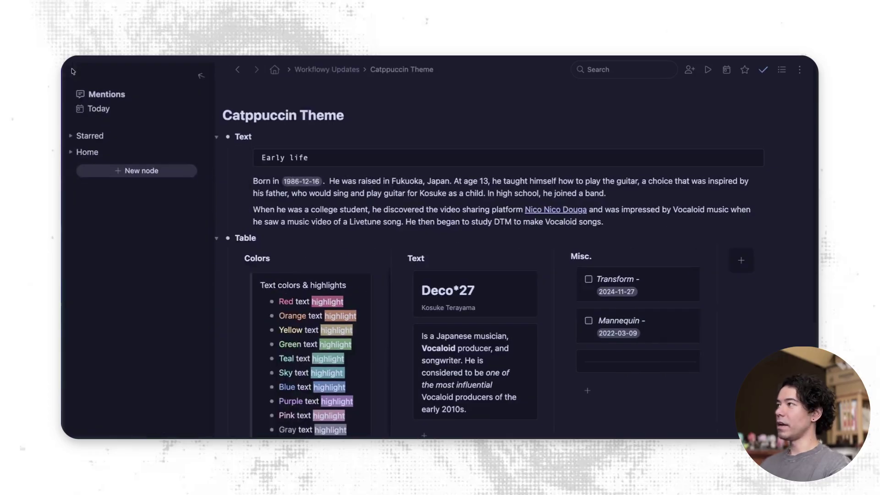
{"action": "left_click", "coordinate": [202, 76]}
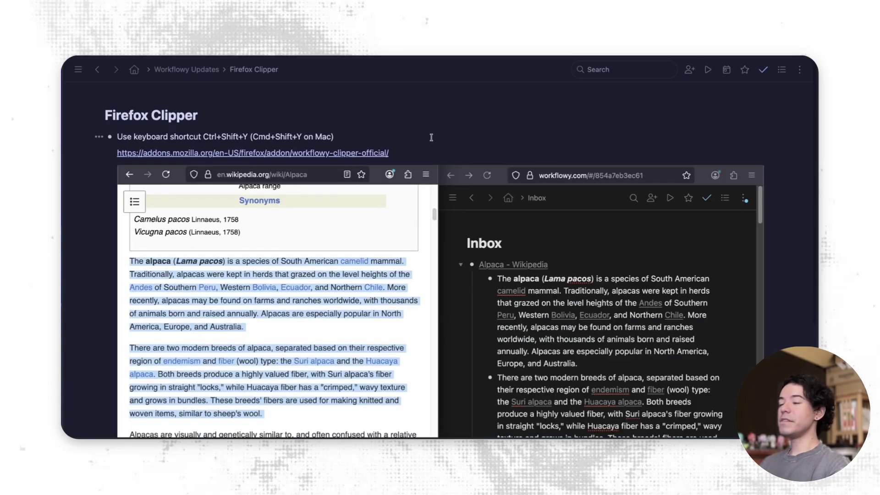
{"action": "left_click", "coordinate": [432, 137]}
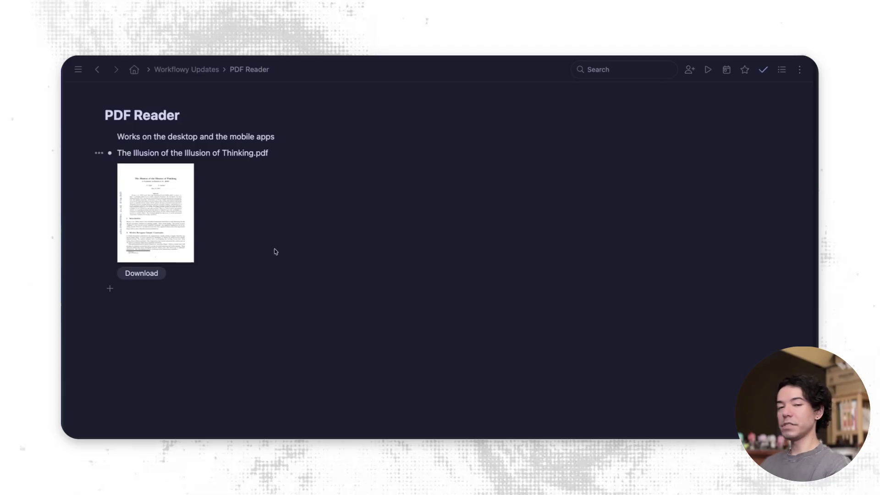
Step: Preview the attached PDF paper and select, then deselect, the section 5 text
{"action": "left_click", "coordinate": [155, 217]}
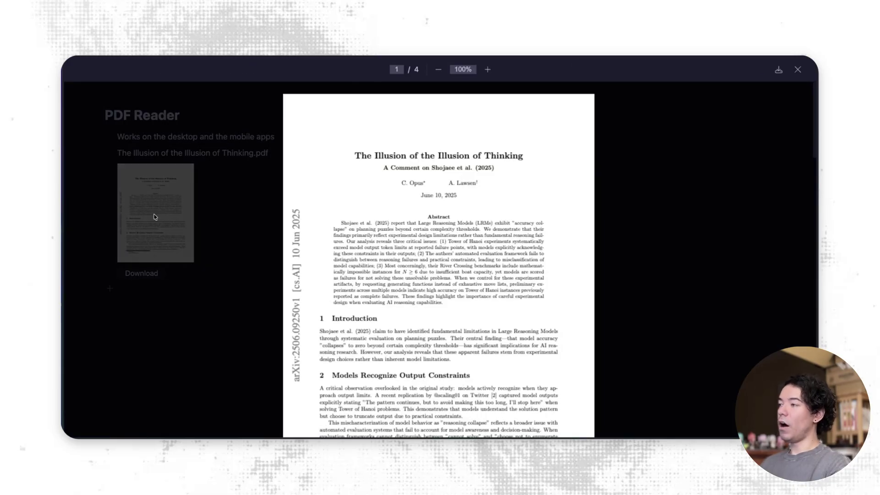
{"action": "scroll", "coordinate": [450, 252], "scroll_direction": "down", "scroll_amount": 15}
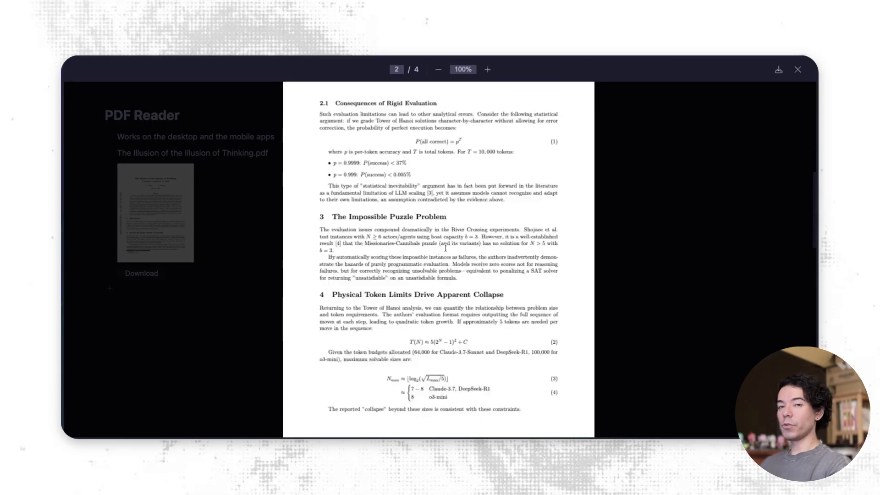
{"action": "left_click_drag", "start_coordinate": [382, 287], "coordinate": [576, 305]}
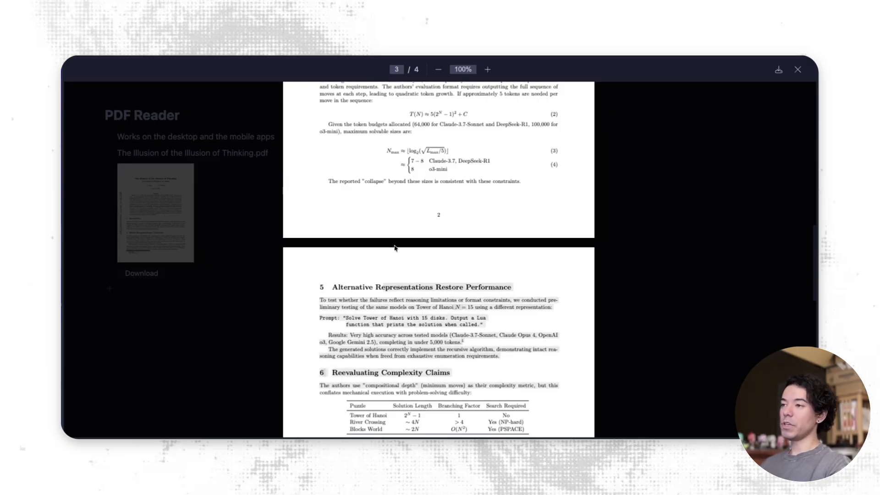
{"action": "left_click", "coordinate": [714, 229]}
Step: Close the PDF viewer, reopen it briefly, then close it again and leave the page
{"action": "key", "text": "Escape"}
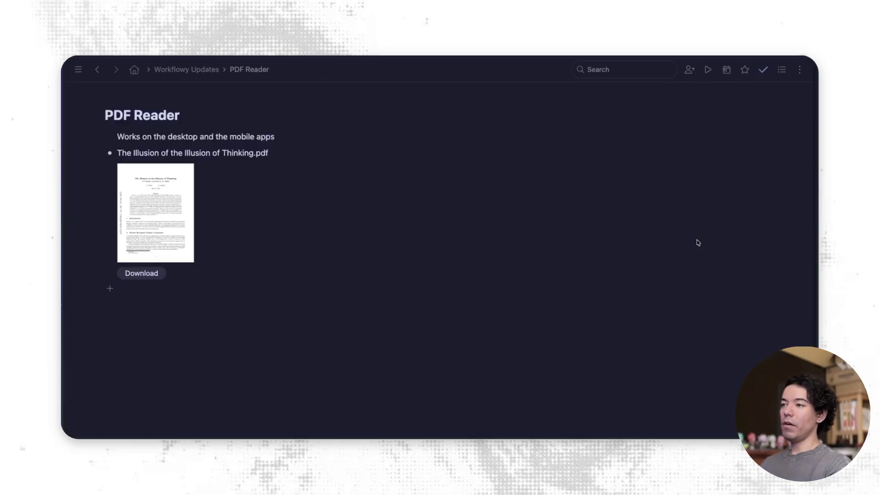
{"action": "left_click", "coordinate": [160, 200]}
{"action": "left_click", "coordinate": [798, 69]}
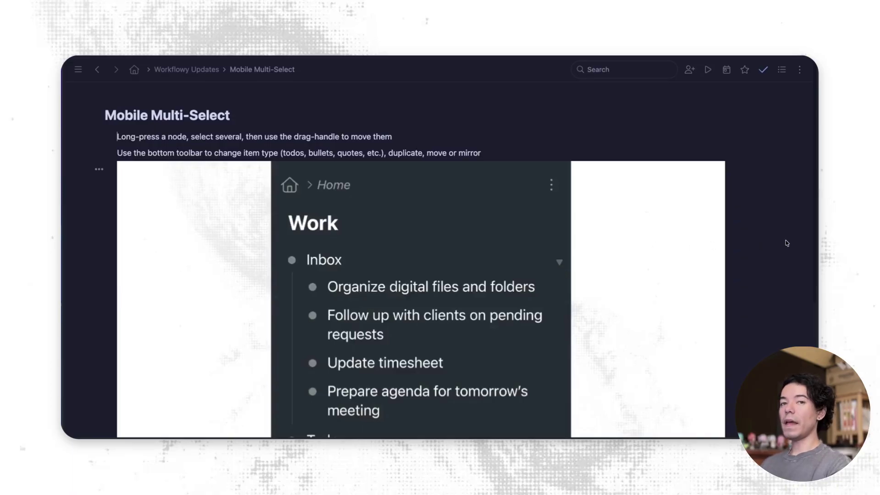
Step: Scroll down the Mobile Multi-Select page to the embedded demo video
{"action": "scroll", "coordinate": [789, 243], "scroll_direction": "down", "scroll_amount": 1}
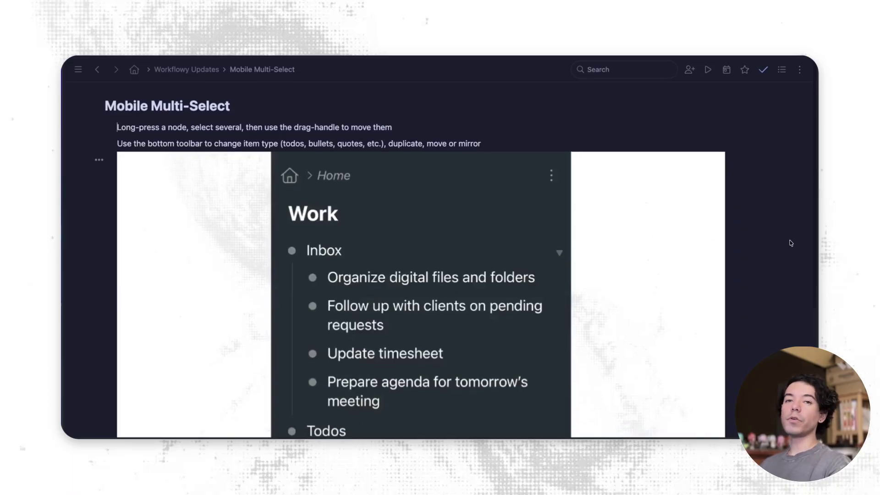
{"action": "scroll", "coordinate": [790, 243], "scroll_direction": "down", "scroll_amount": 2}
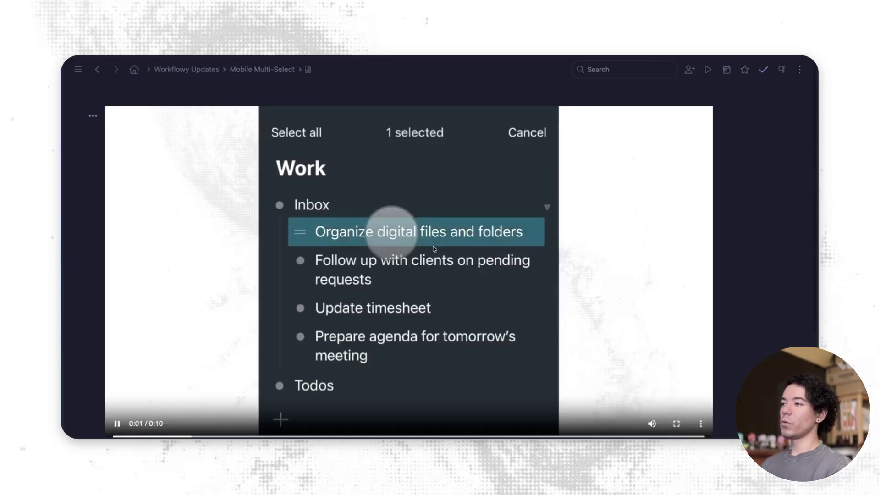
Step: Pause the demo at three selected items, resume it, and pause again at 0:07
{"action": "left_click", "coordinate": [392, 261]}
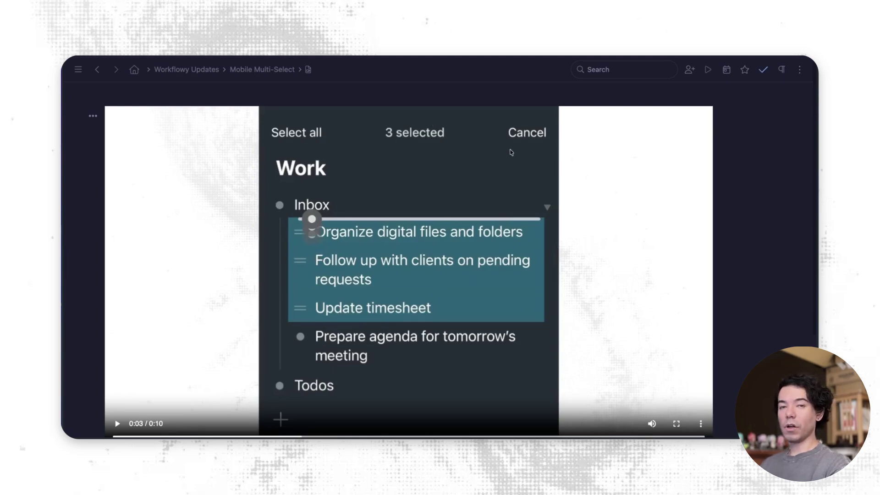
{"action": "left_click", "coordinate": [409, 252]}
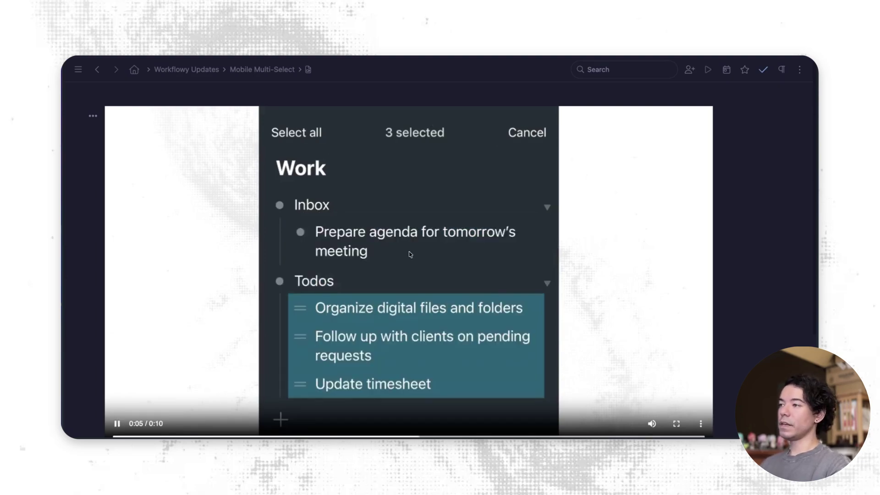
{"action": "left_click", "coordinate": [443, 267]}
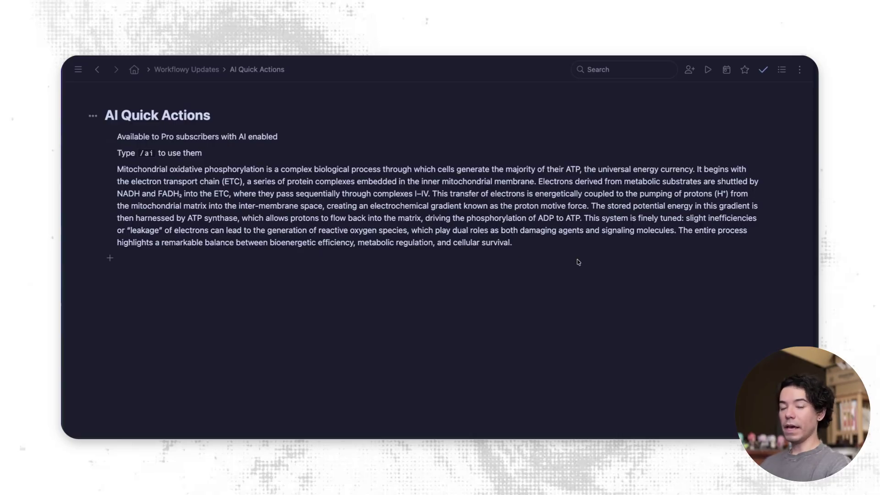
Step: Place the cursor at the end of the mitochondrial oxidative phosphorylation paragraph
{"action": "left_click", "coordinate": [548, 248]}
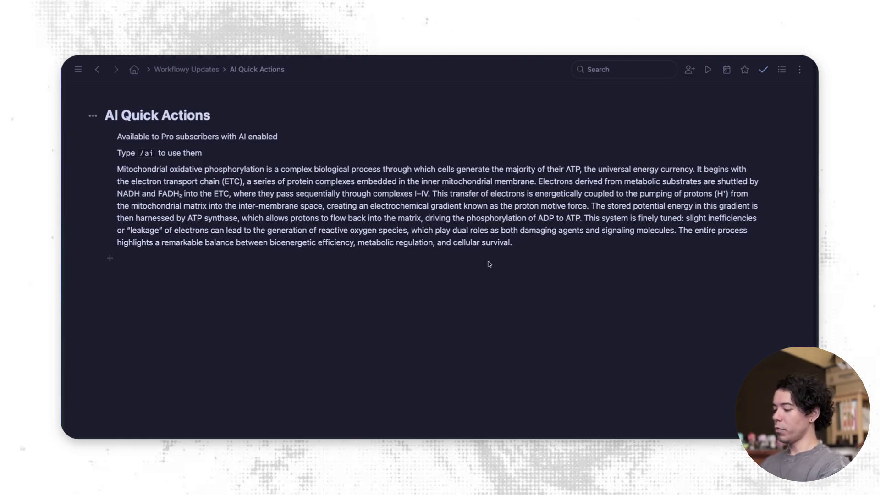
Step: Run AI: Summarize from the /ai menu on the mitochondria paragraph and review the summary
{"action": "type", "text": "/ai"}
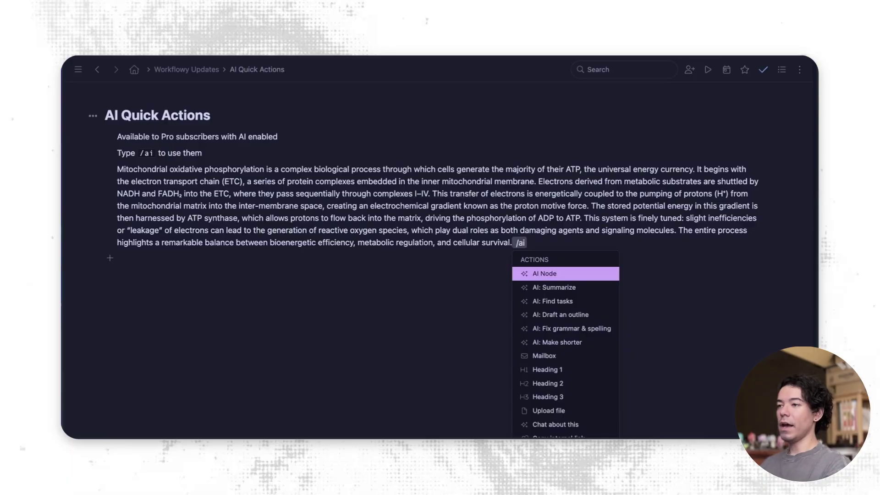
{"action": "key", "text": "Down"}
{"action": "key", "text": "Down"}
{"action": "key", "text": "Down"}
{"action": "key", "text": "Down"}
{"action": "key", "text": "Up"}
{"action": "key", "text": "Up"}
{"action": "key", "text": "Up"}
{"action": "key", "text": "Down"}
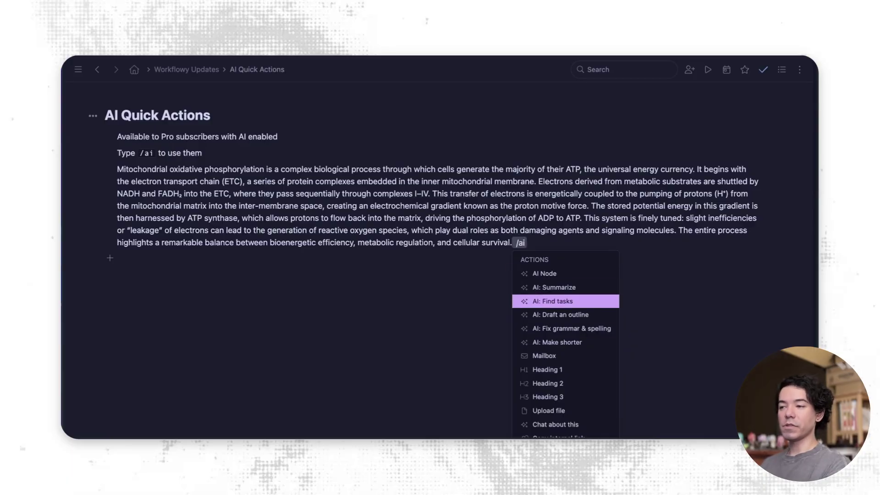
{"action": "key", "text": "Down"}
{"action": "key", "text": "Down"}
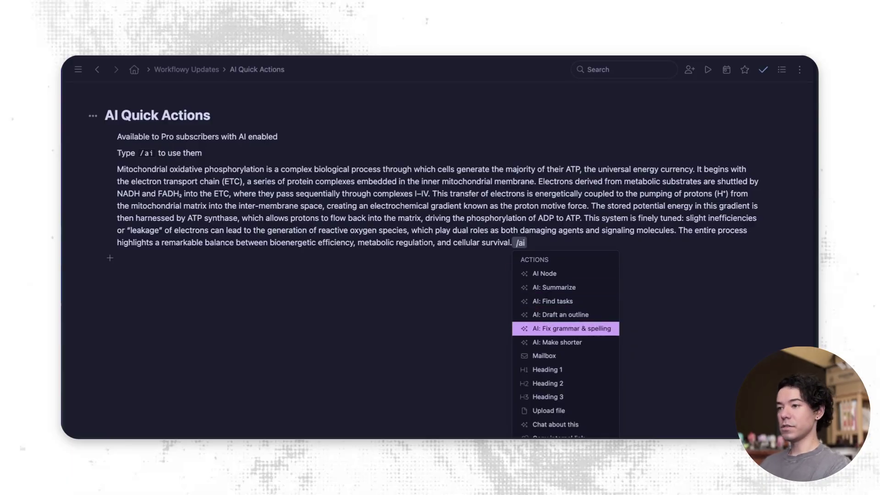
{"action": "key", "text": "Up"}
{"action": "key", "text": "Up"}
{"action": "key", "text": "Up"}
{"action": "key", "text": "Return"}
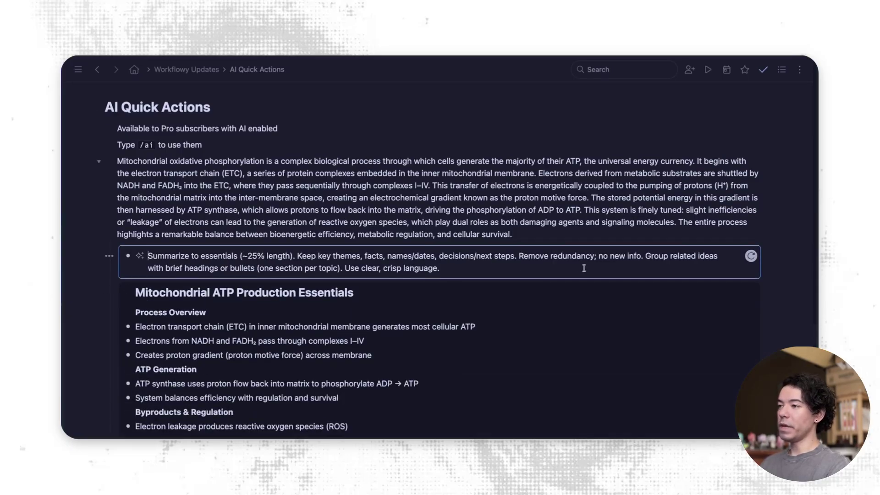
{"action": "scroll", "coordinate": [183, 197], "scroll_direction": "down", "scroll_amount": 3}
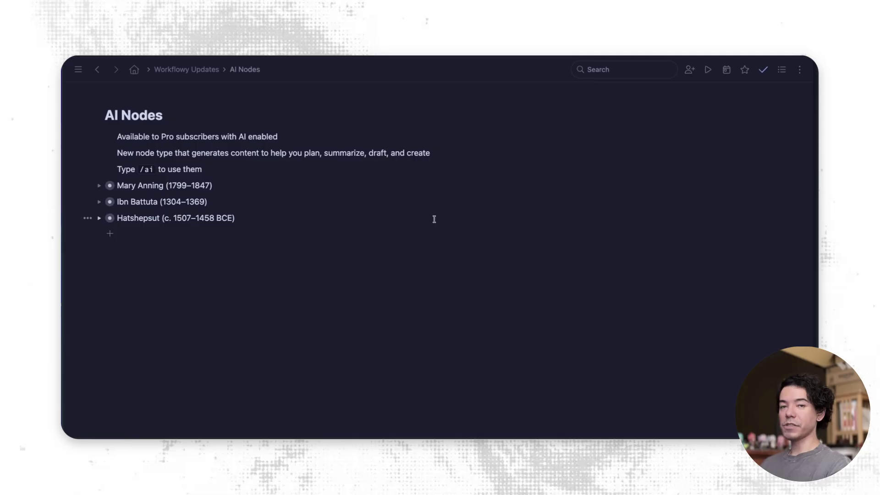
Step: Add an empty bullet below Hatshepsut after briefly peeking into Mary Anning's notes
{"action": "left_click", "coordinate": [332, 220]}
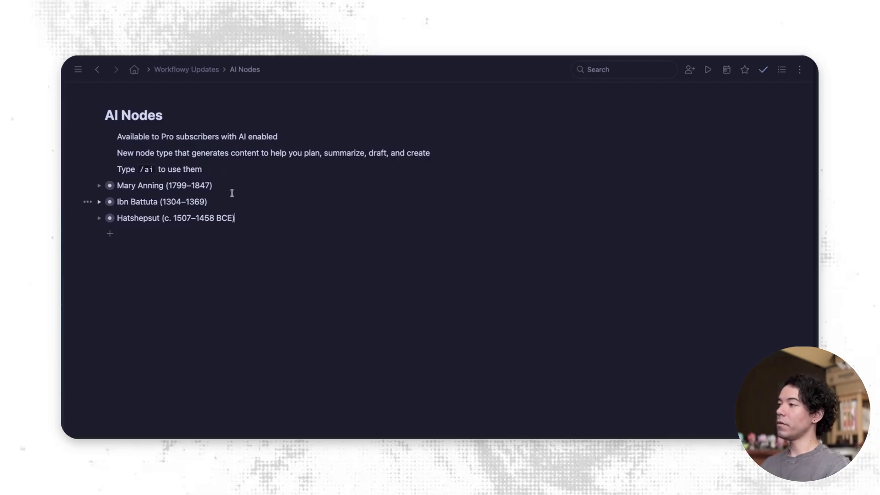
{"action": "left_click", "coordinate": [99, 185]}
{"action": "left_click", "coordinate": [99, 186]}
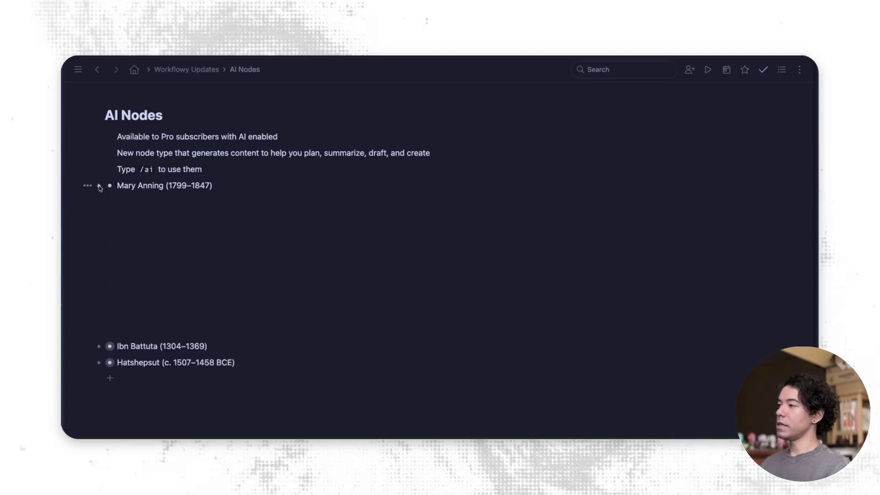
{"action": "left_click", "coordinate": [274, 220]}
{"action": "key", "text": "Return"}
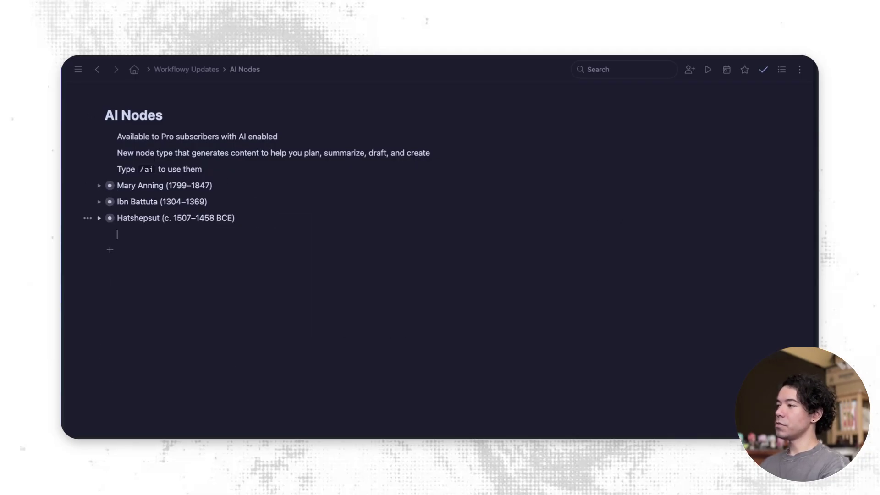
Step: Make the new line an AI node, paste the common-ground question about the historical figures, and submit it
{"action": "type", "text": "/ai"}
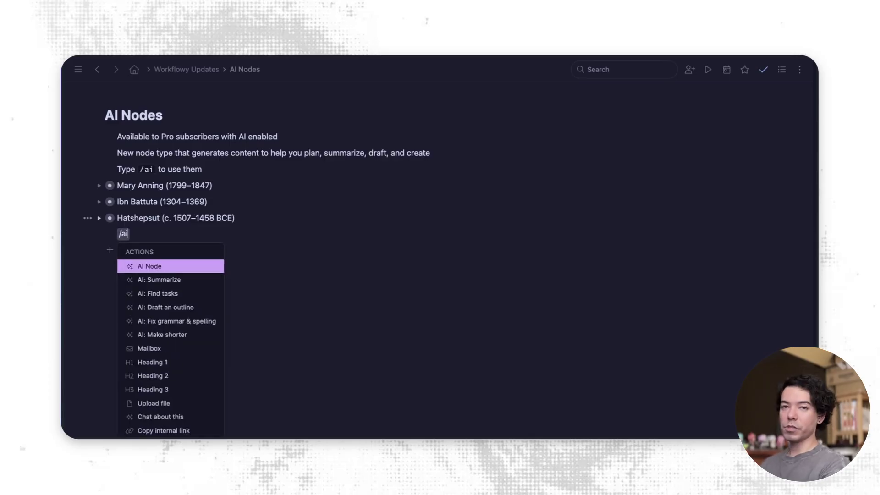
{"action": "key", "text": "Return"}
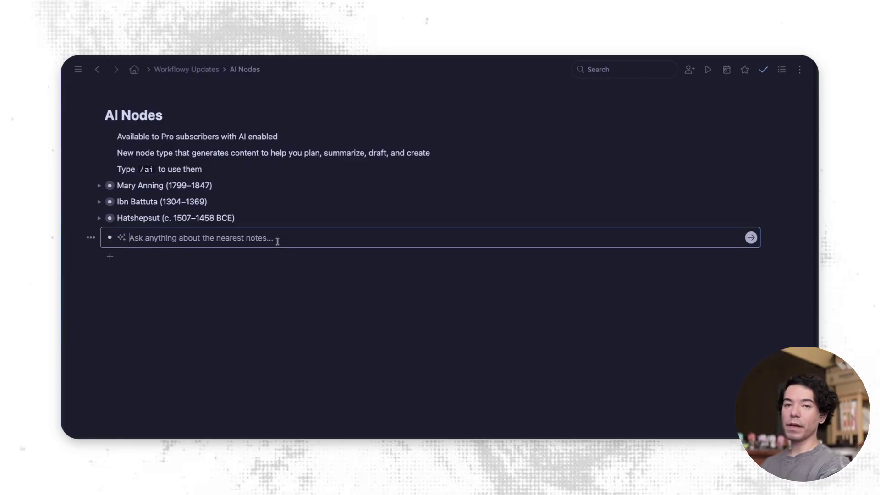
{"action": "type", "text": "What do these historical figures have in common?"}
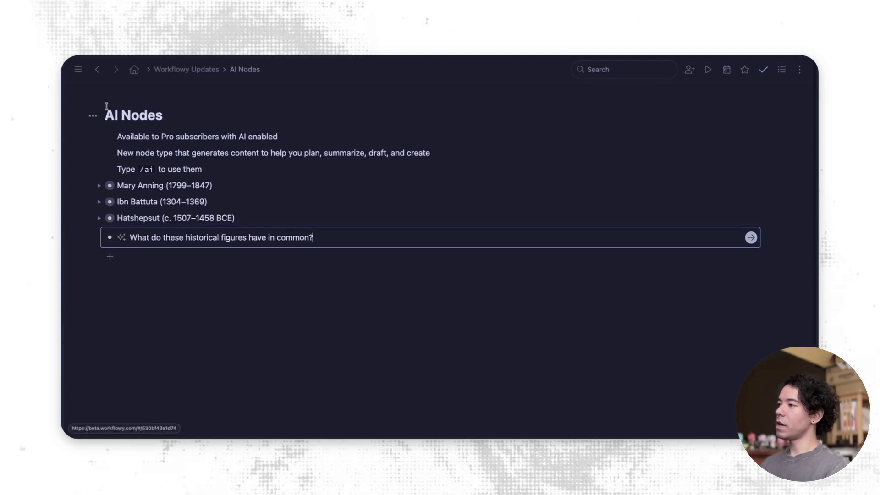
{"action": "left_click", "coordinate": [100, 203]}
{"action": "left_click", "coordinate": [99, 202]}
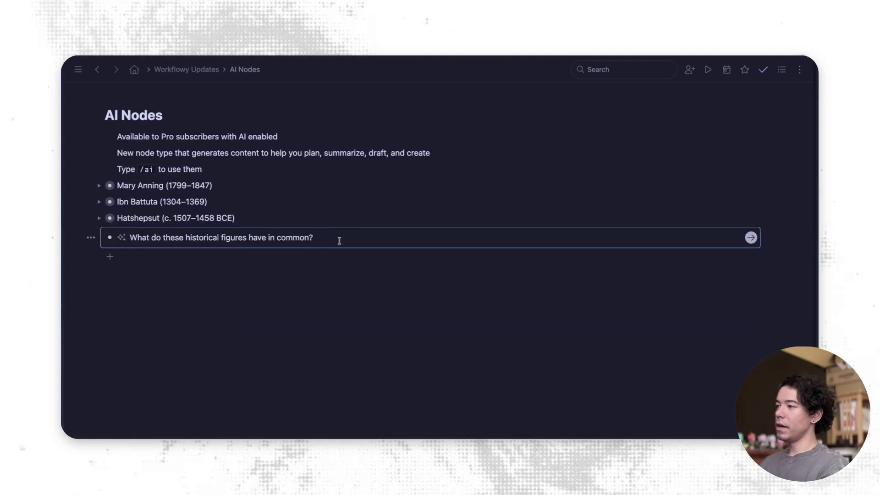
{"action": "key", "text": "Return"}
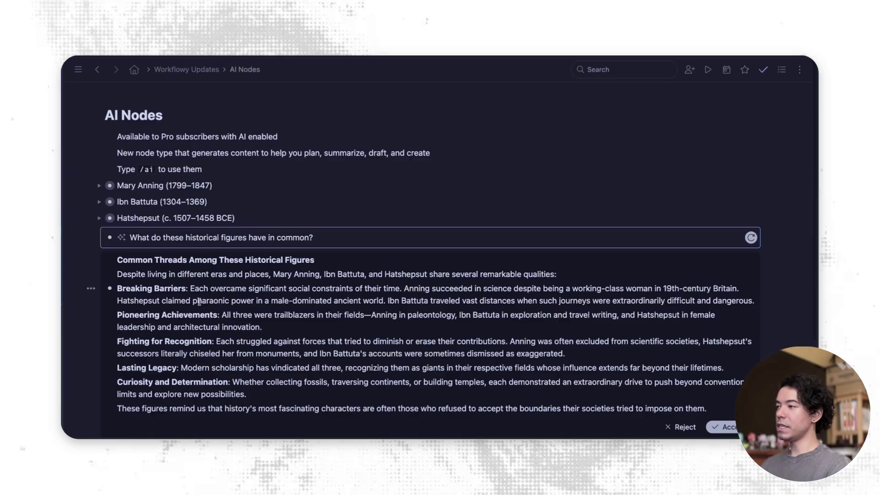
Step: Reject the AI node's generated 'Common Threads' answer
{"action": "left_click", "coordinate": [685, 427]}
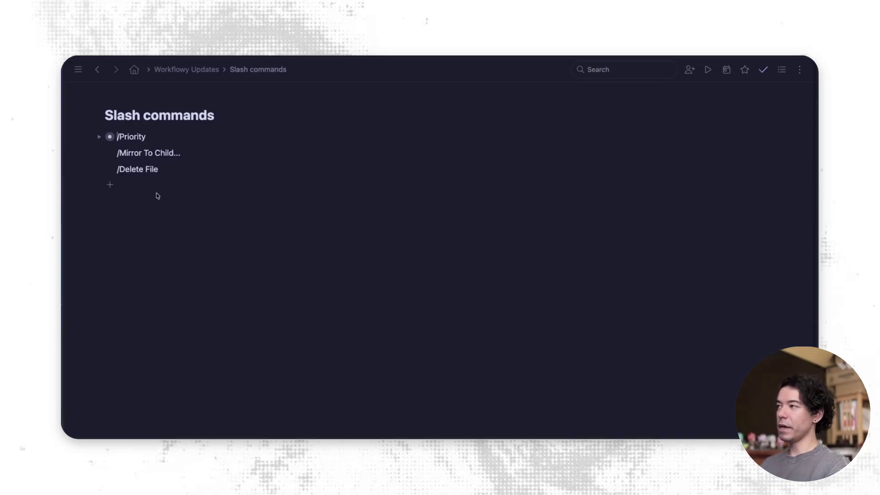
Step: Expand /Priority to show its description, then move into the /Mirror To Child... item
{"action": "left_click", "coordinate": [99, 137]}
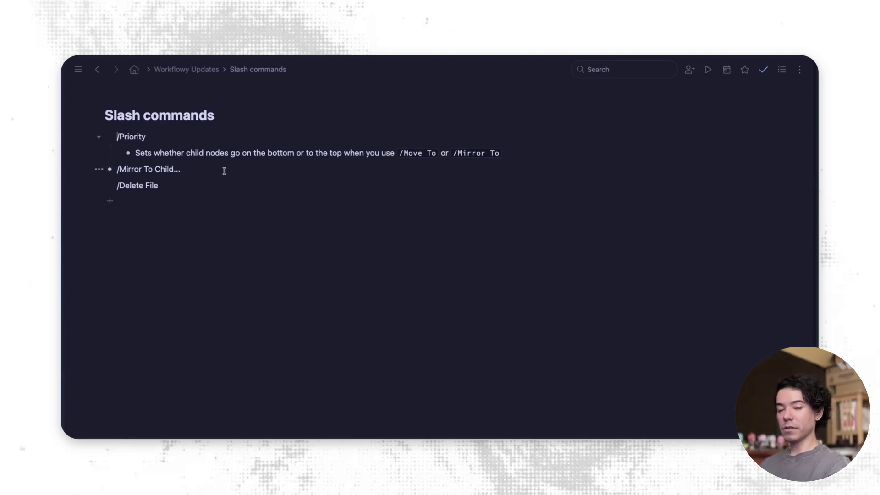
{"action": "left_click", "coordinate": [243, 167]}
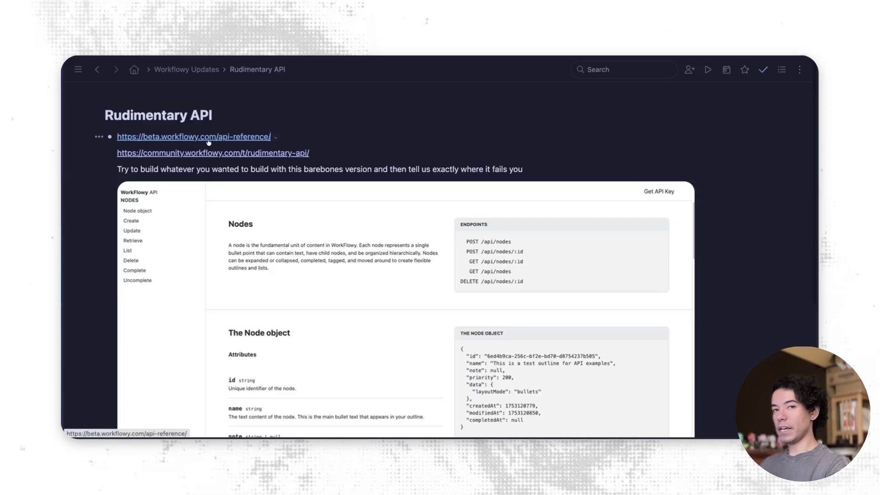
Step: Go from the Rudimentary API page to the .deb package for Linux page
{"action": "left_click", "coordinate": [435, 141]}
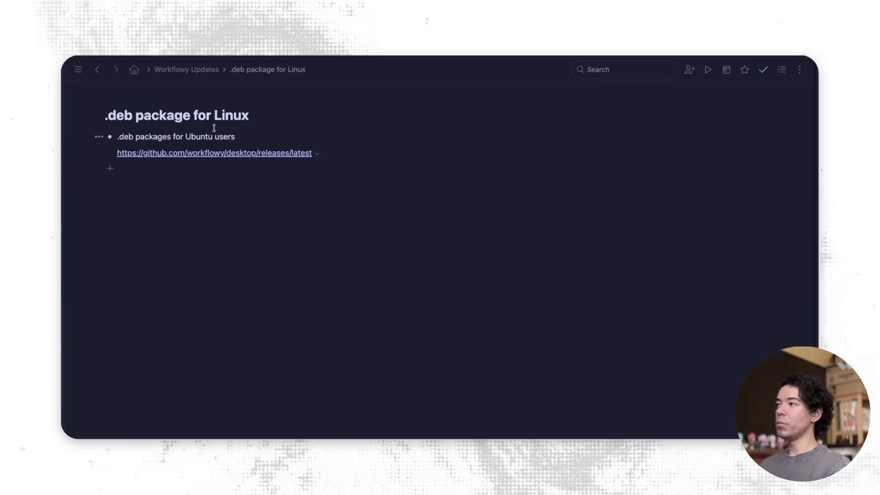
Step: Zoom out from the .deb packages item to the Workflowy Updates list of eleven features
{"action": "left_click", "coordinate": [237, 137]}
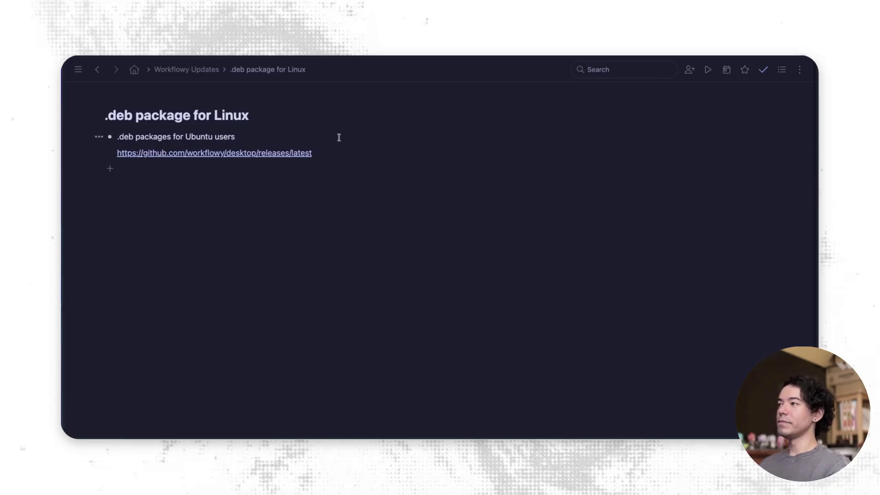
{"action": "key", "text": "alt+Left"}
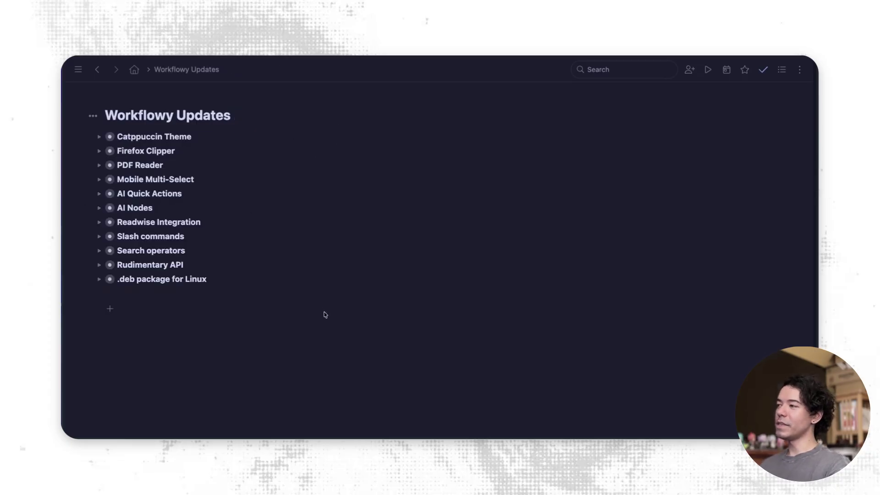